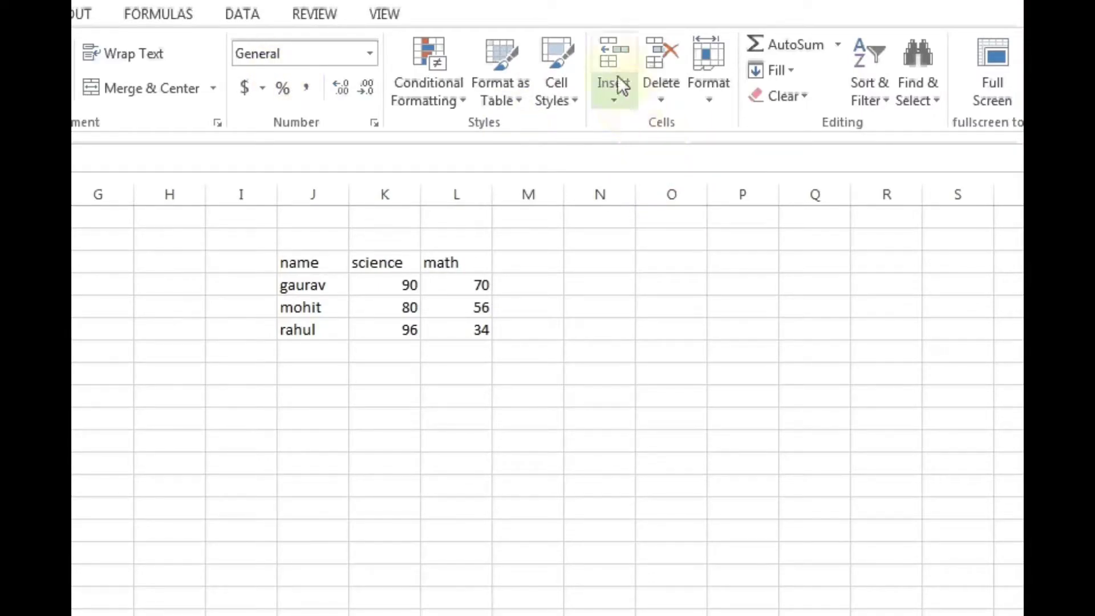
pyautogui.click(623, 91)
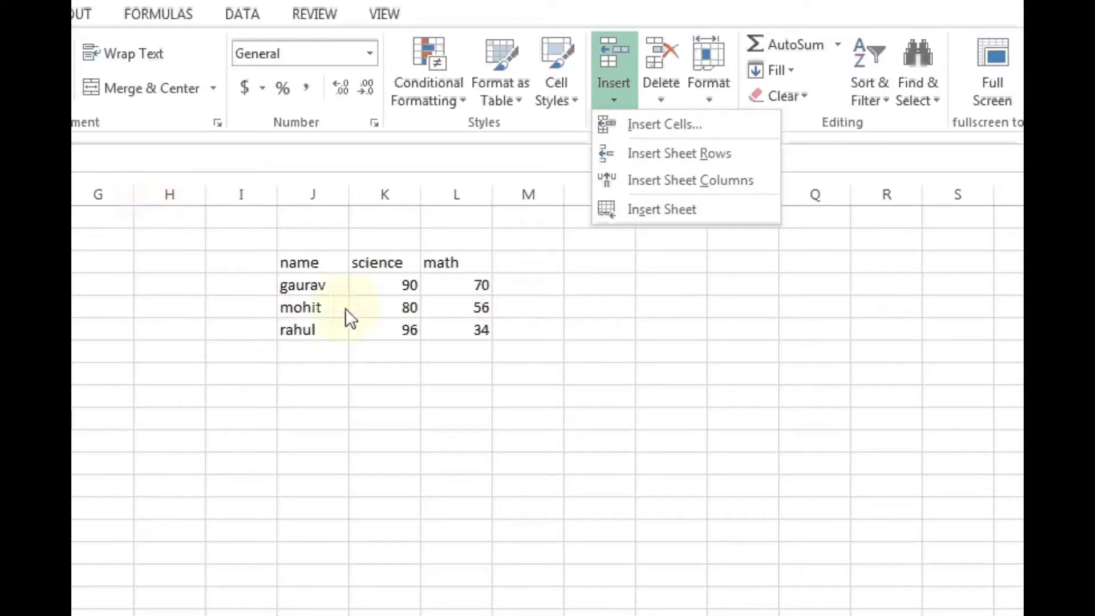
pyautogui.click(225, 262)
pyautogui.click(244, 259)
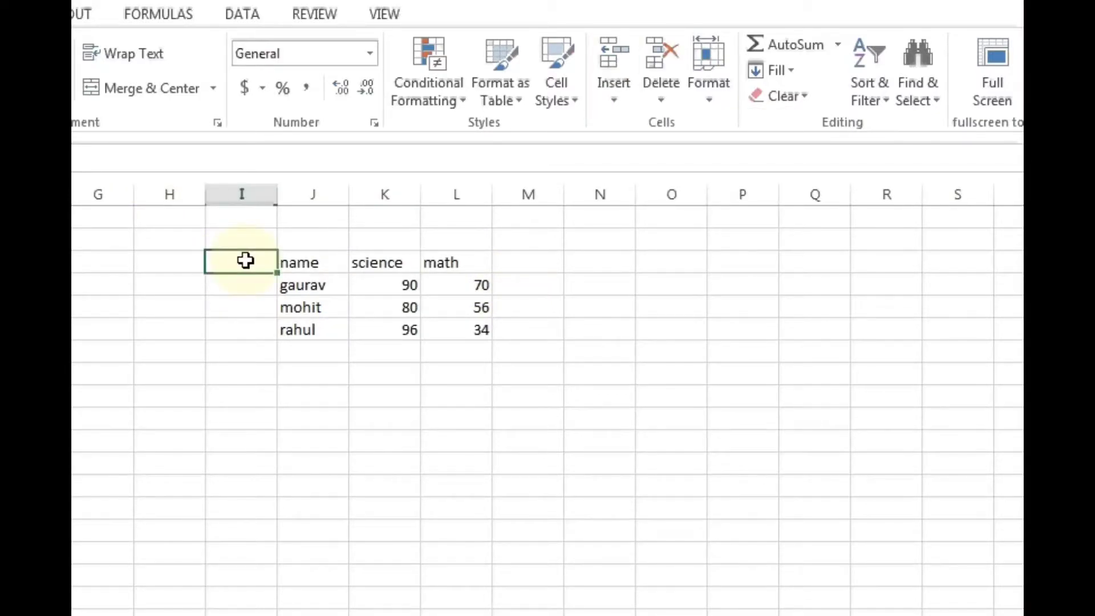
pyautogui.click(340, 262)
pyautogui.click(373, 261)
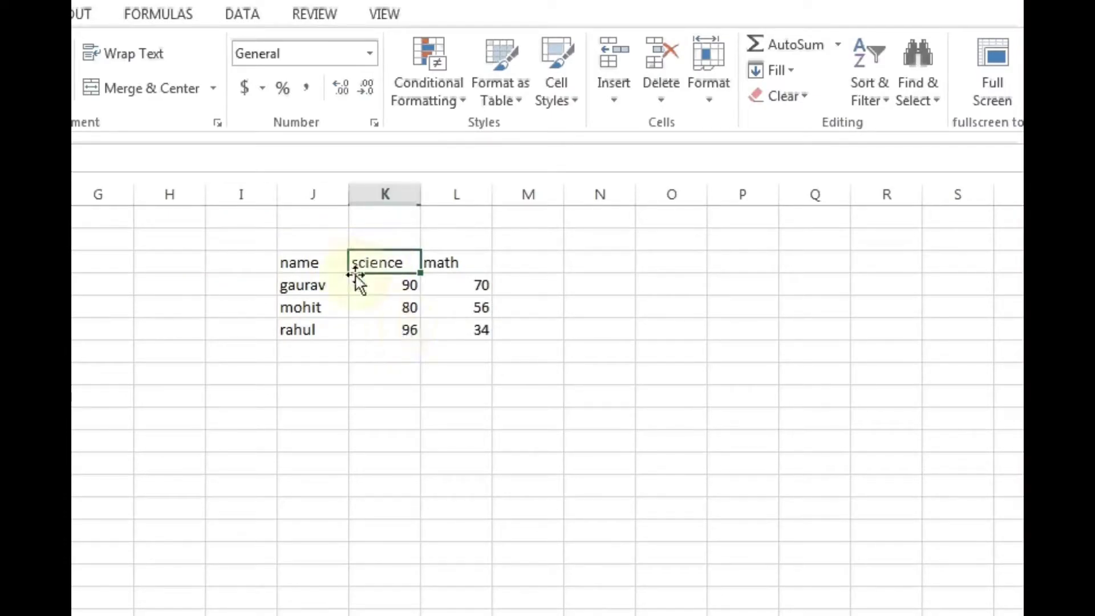
pyautogui.click(323, 264)
pyautogui.click(363, 273)
# - Insert a blank cell at the "name" header in column J, using the Shift cells right option
pyautogui.click(345, 263)
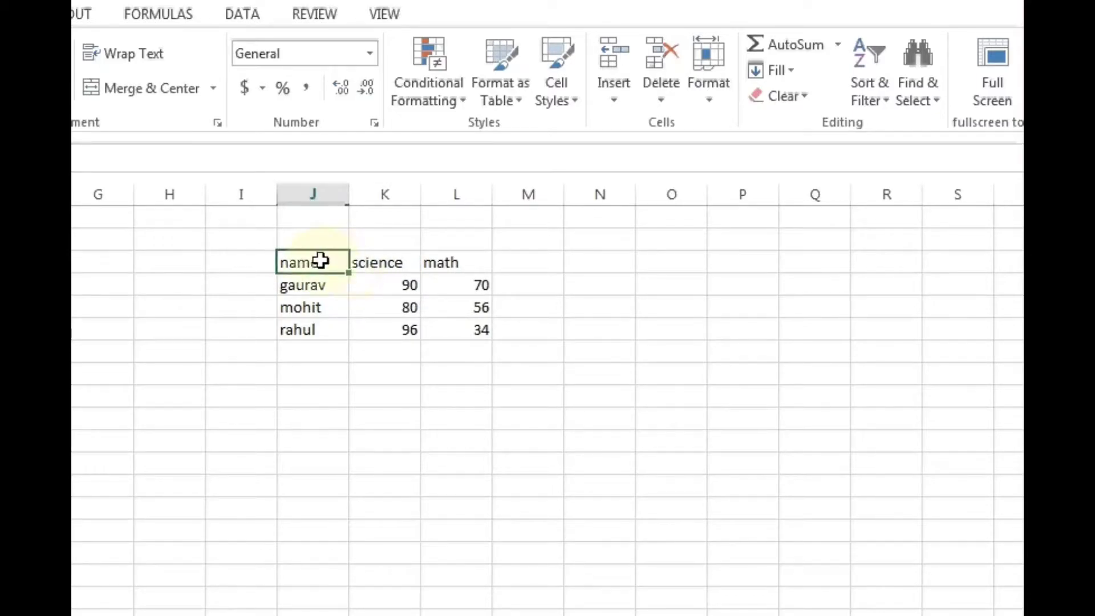
pyautogui.click(621, 102)
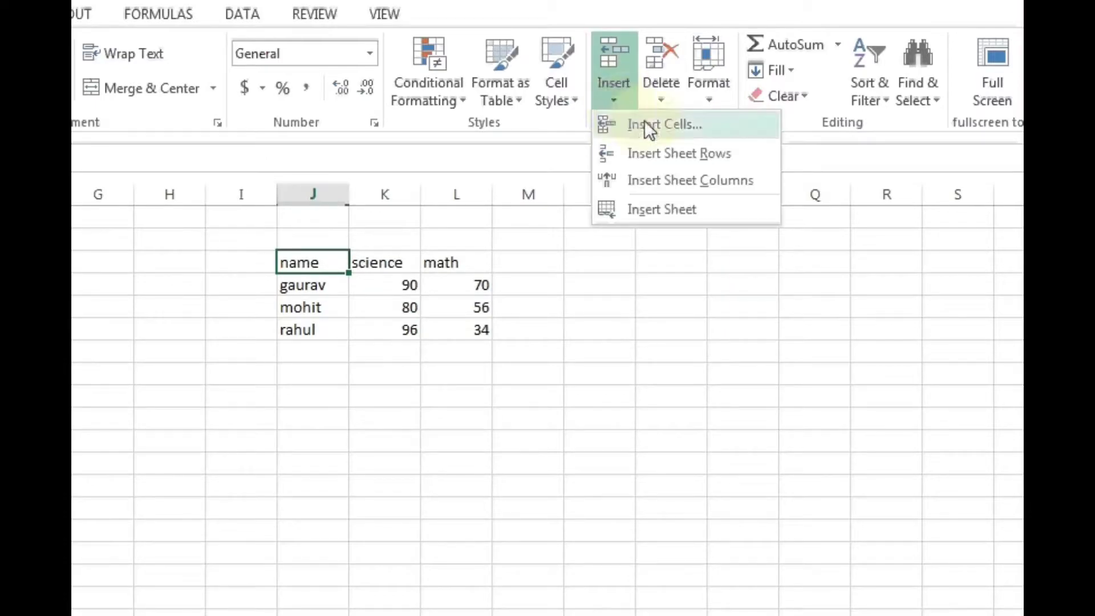
pyautogui.click(693, 124)
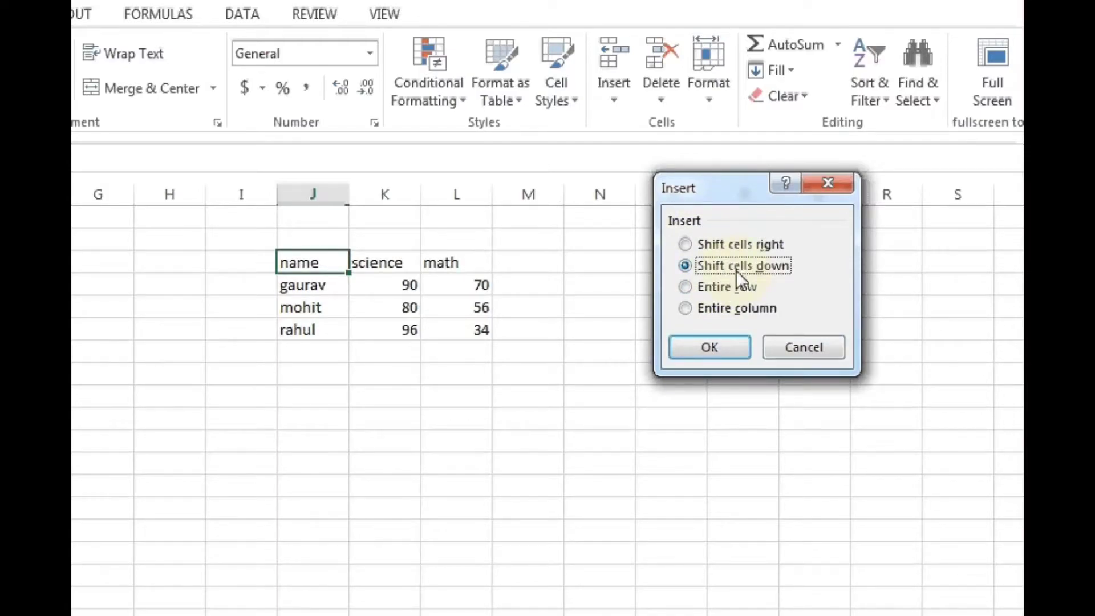
pyautogui.click(767, 245)
pyautogui.click(714, 342)
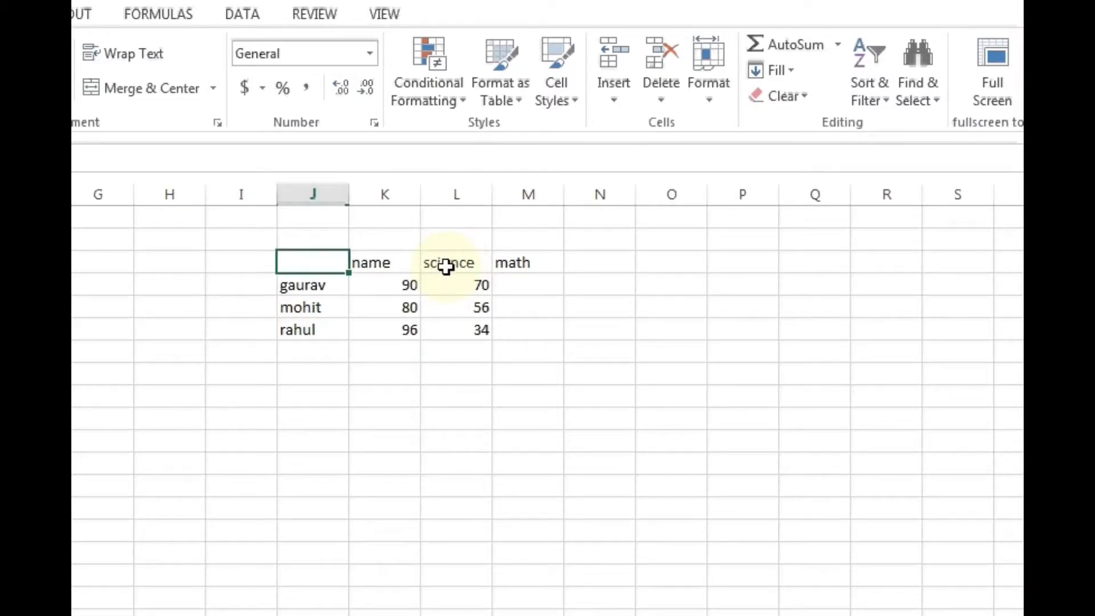
# - Insert a blank cell at the "science" header in column L, with existing cells shifted right
pyautogui.click(383, 264)
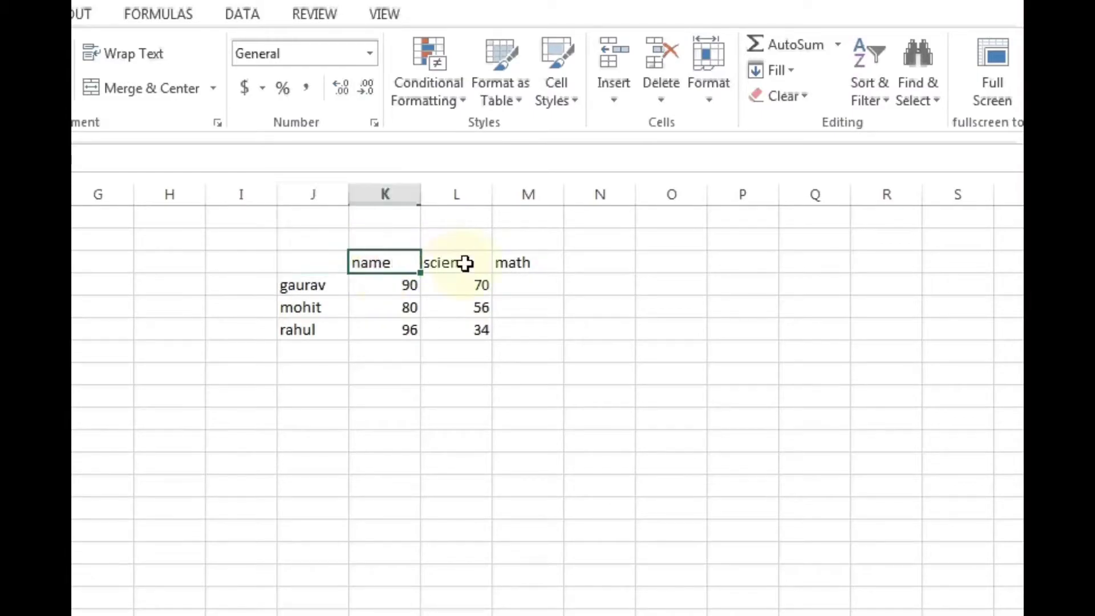
pyautogui.click(465, 262)
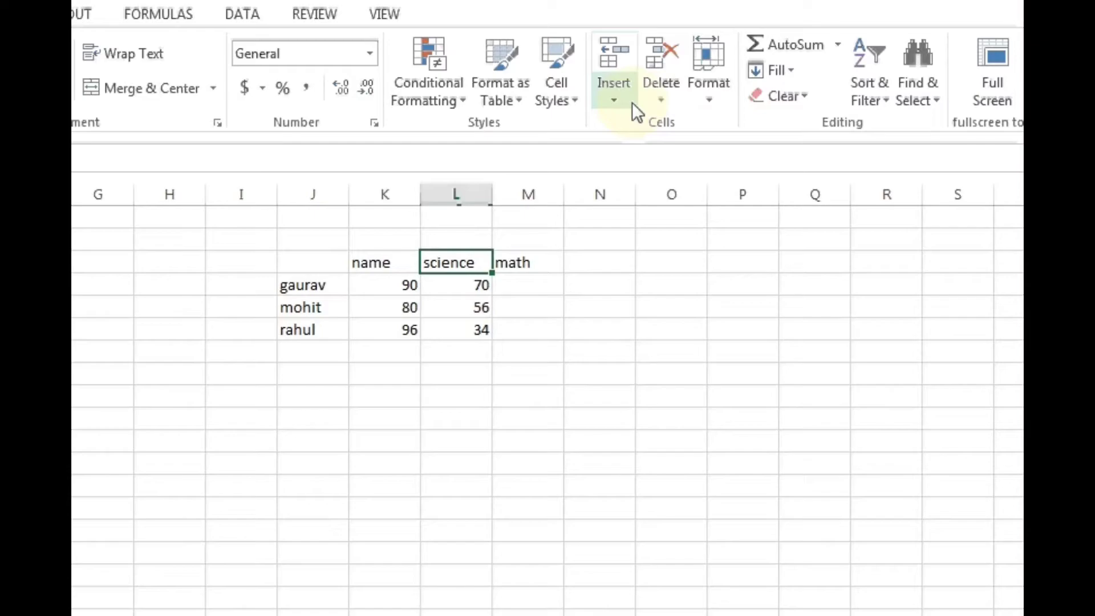
pyautogui.click(621, 91)
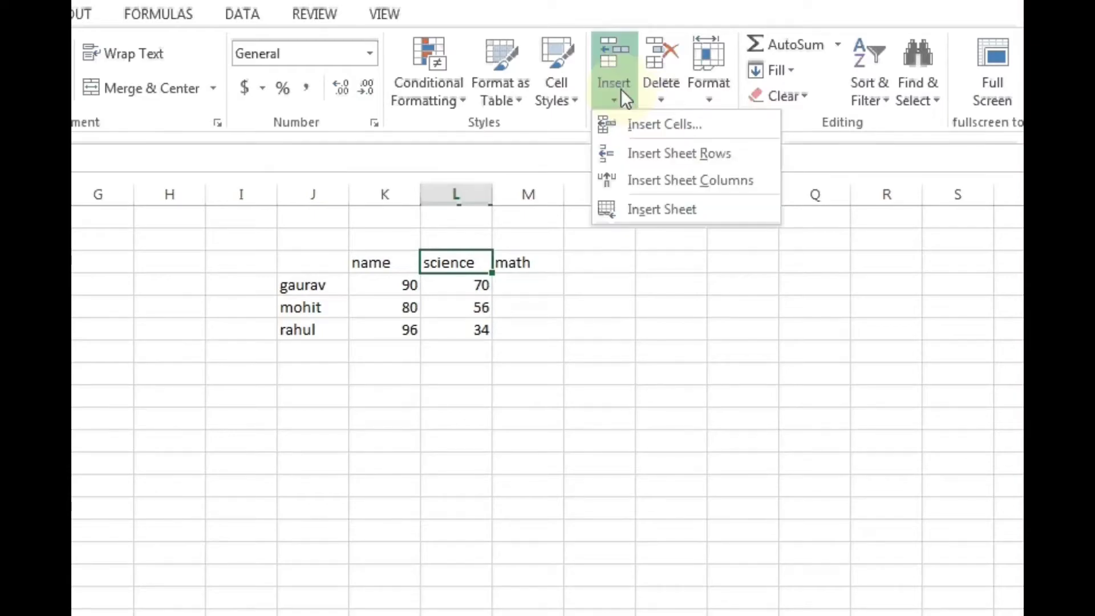
pyautogui.click(648, 125)
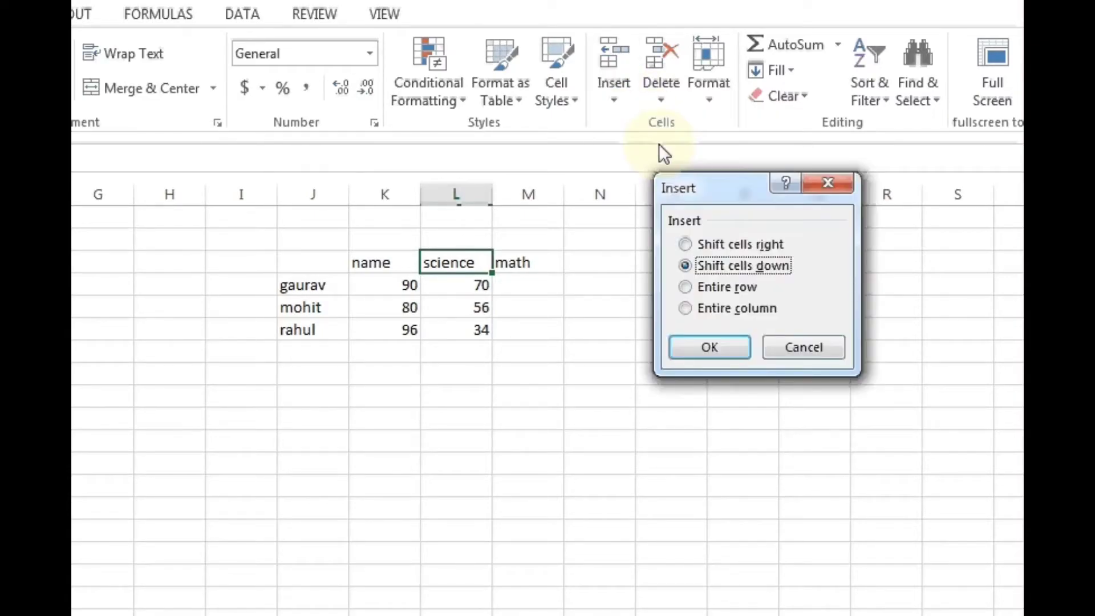
pyautogui.click(717, 243)
pyautogui.click(709, 343)
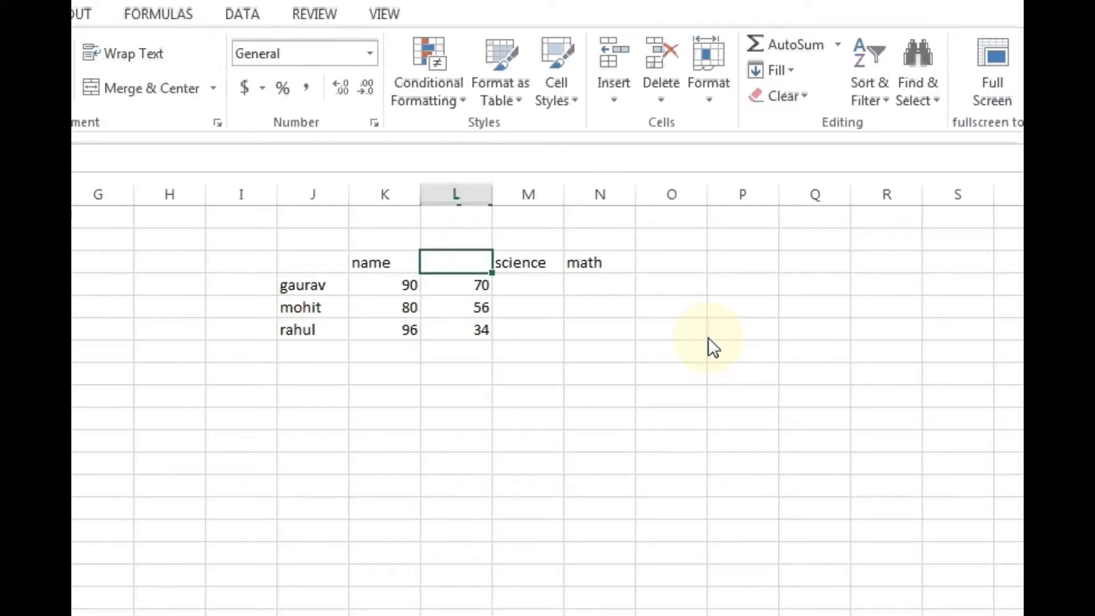
pyautogui.click(257, 259)
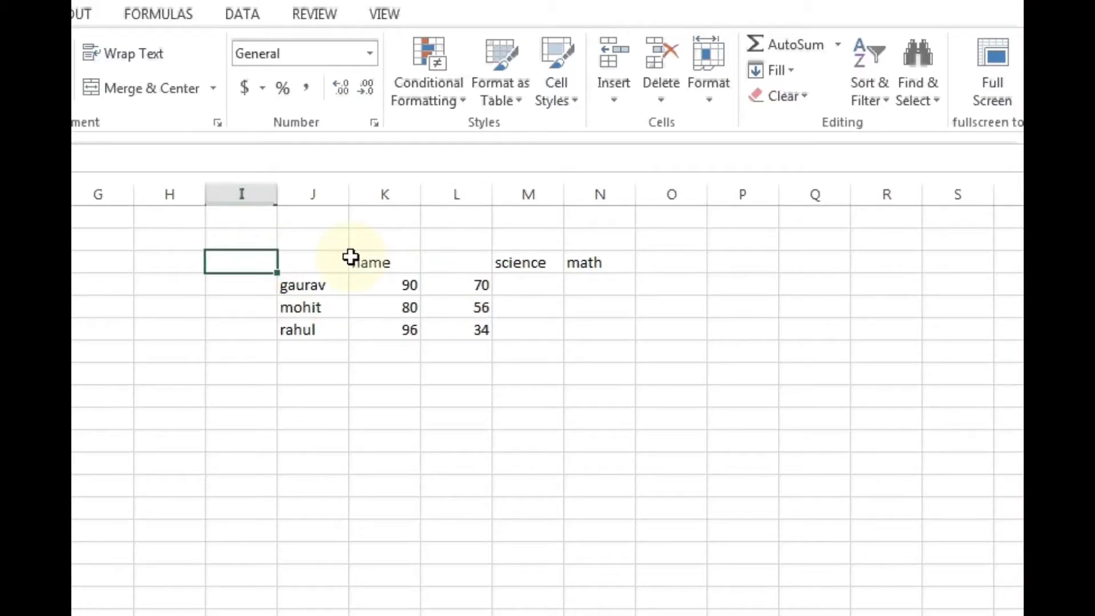
pyautogui.click(381, 260)
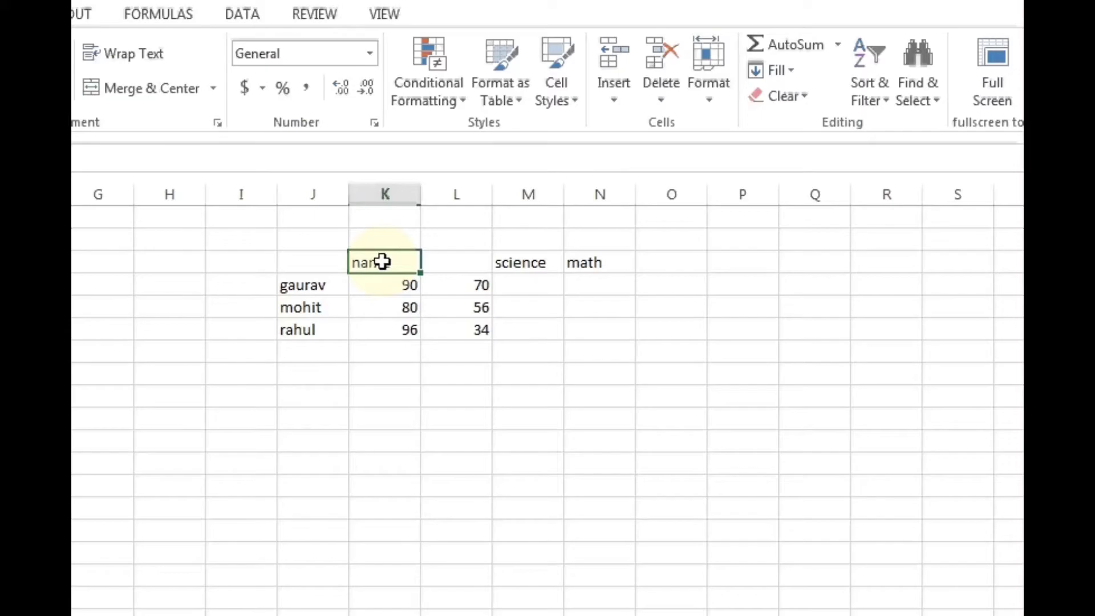
pyautogui.rightClick(382, 261)
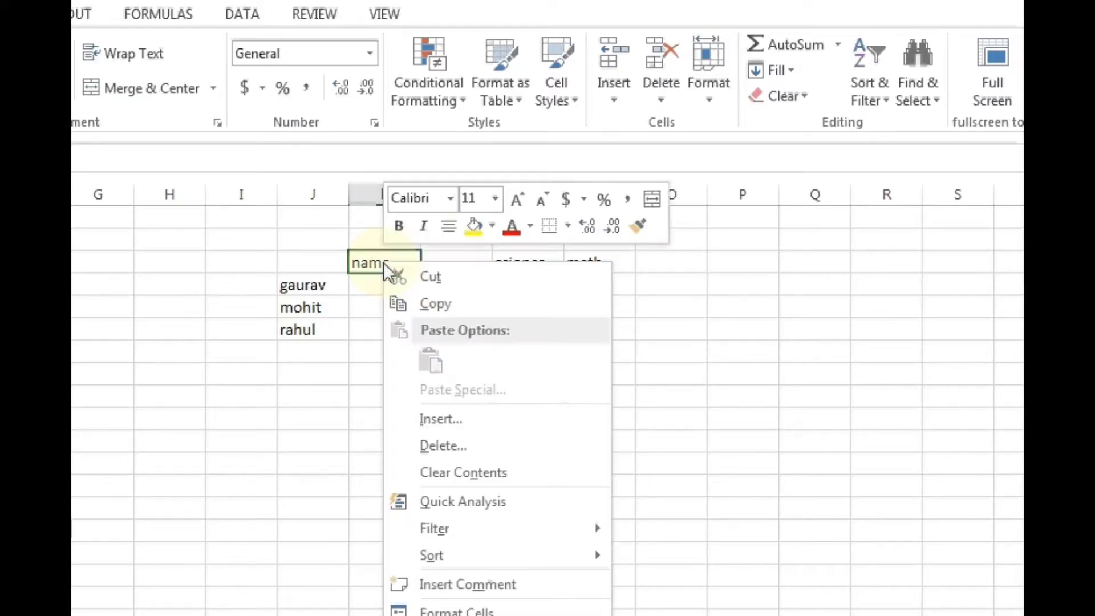
pyautogui.click(433, 417)
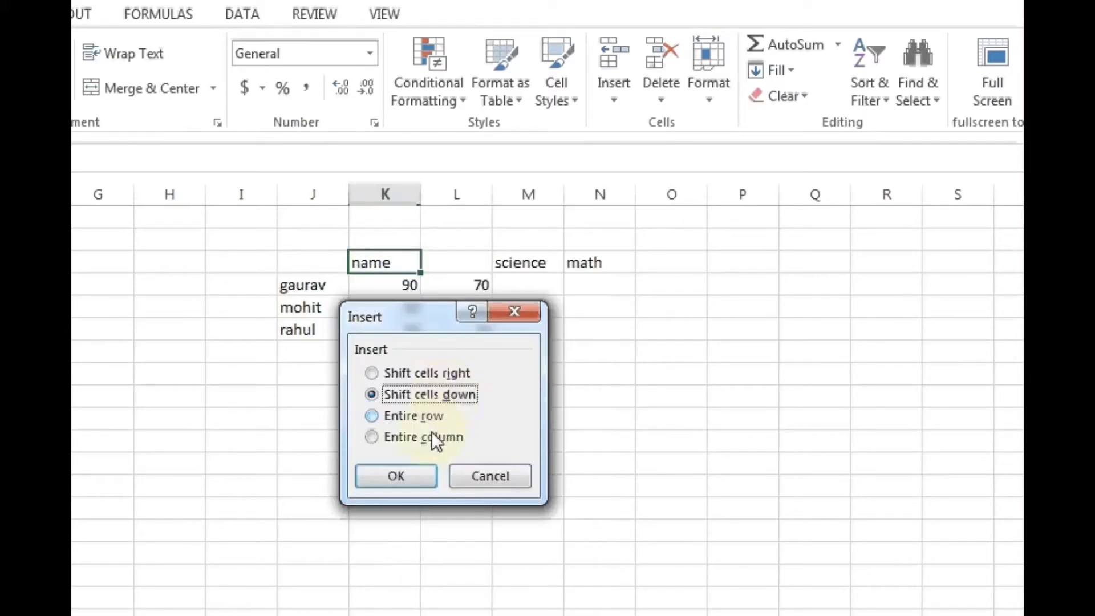
pyautogui.click(515, 311)
pyautogui.click(245, 280)
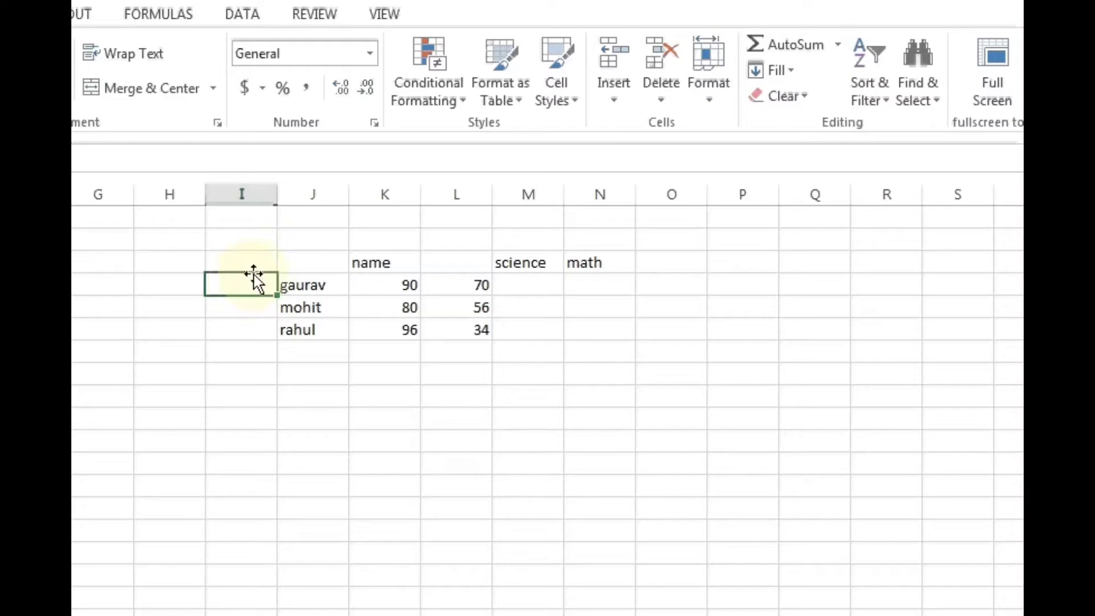
# - Insert a blank sheet row directly above the header row of the marks table
pyautogui.click(303, 263)
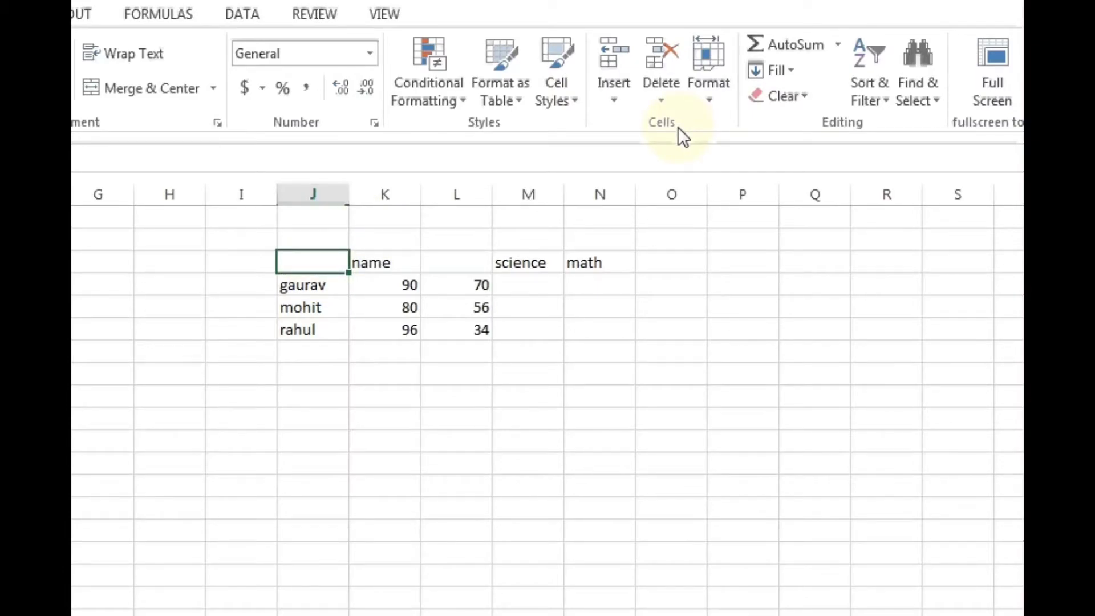
pyautogui.click(625, 97)
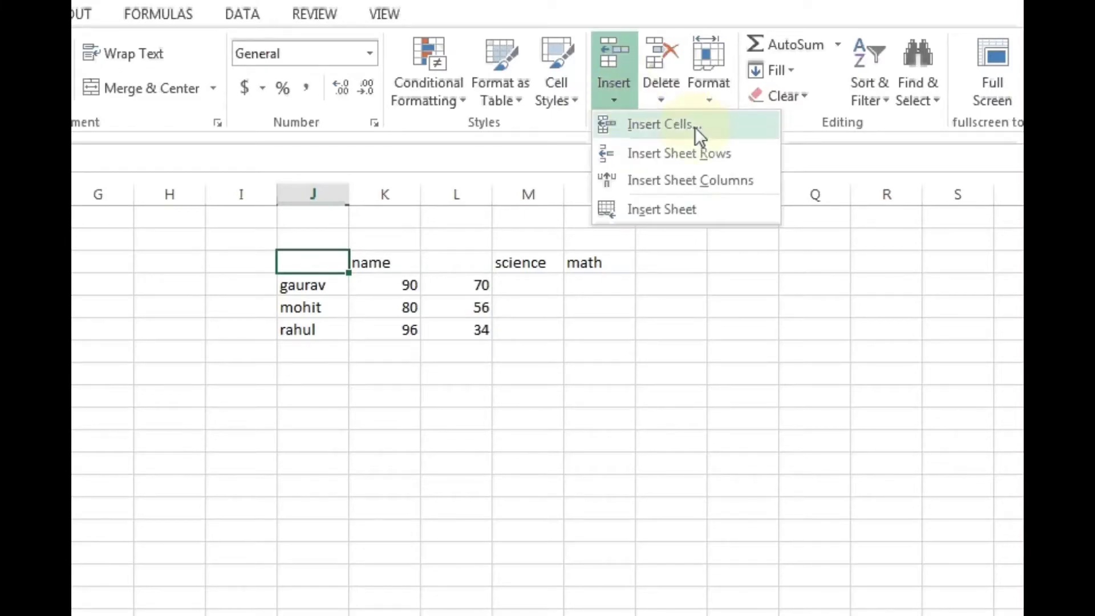
pyautogui.click(724, 156)
pyautogui.click(724, 155)
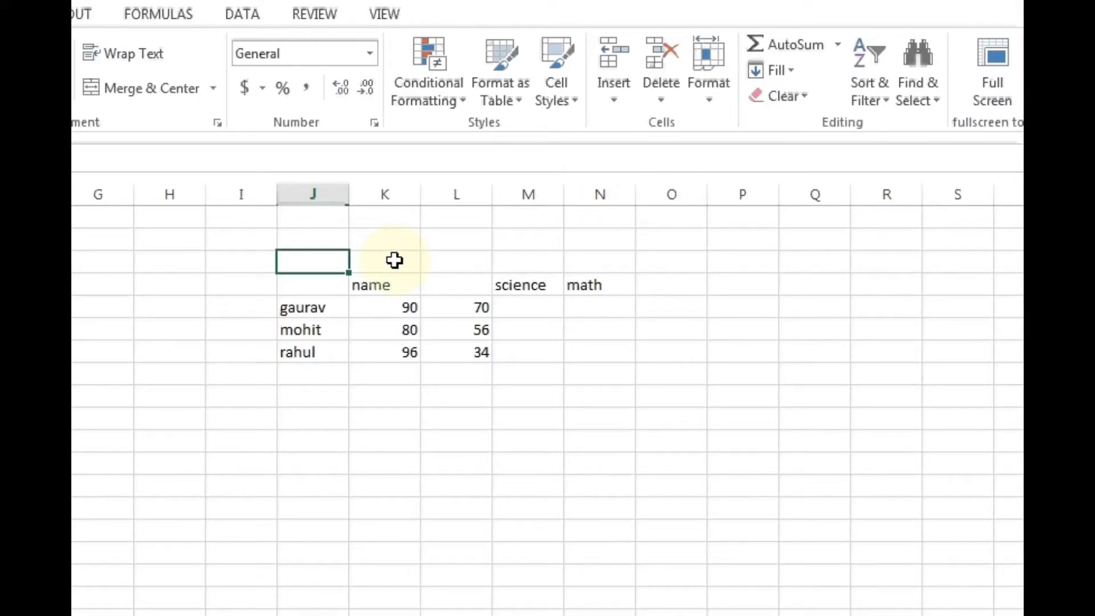
# - Insert a blank sheet row between the first and second students' records
pyautogui.click(297, 321)
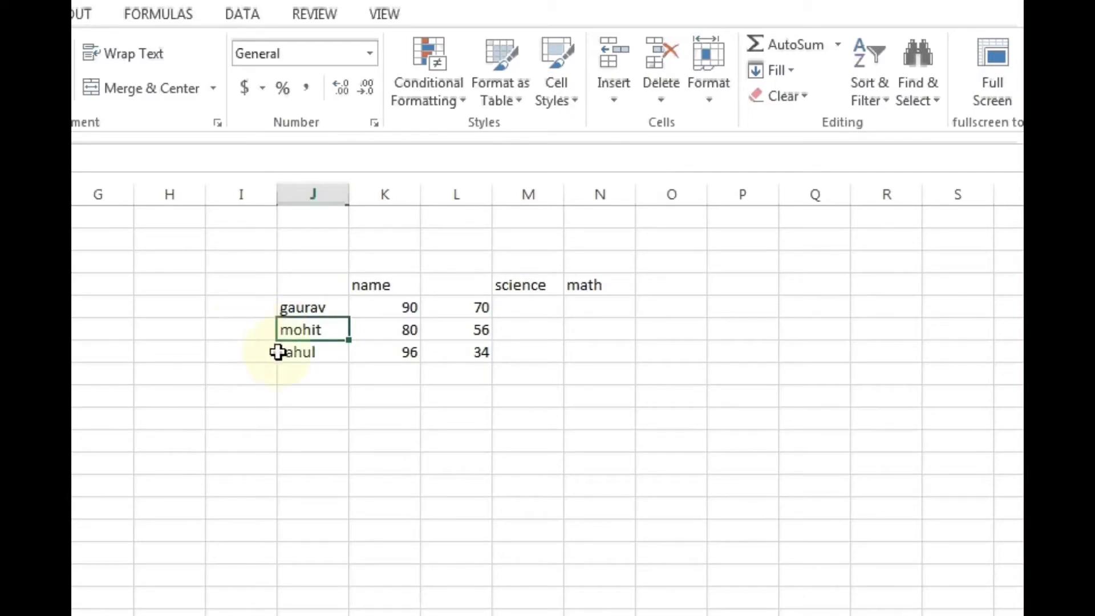
pyautogui.click(618, 98)
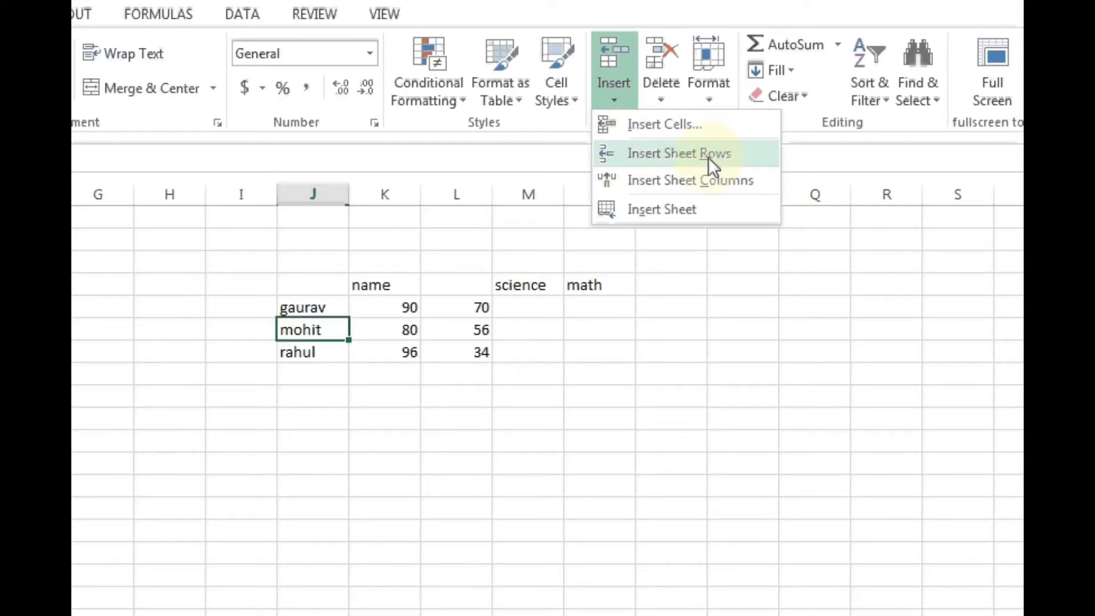
pyautogui.click(743, 164)
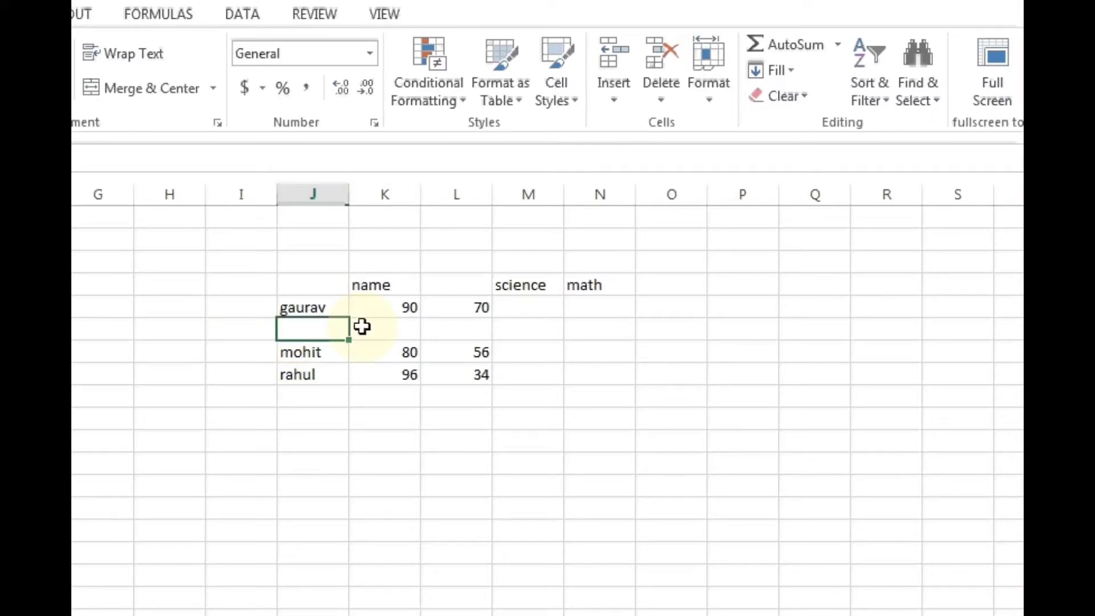
pyautogui.click(264, 331)
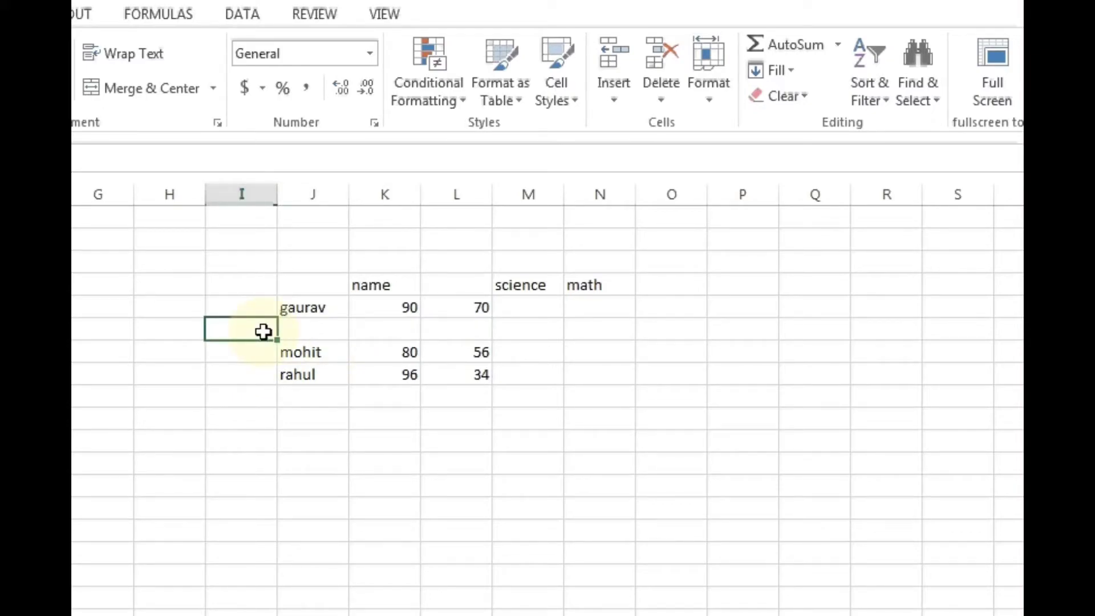
pyautogui.rightClick(264, 332)
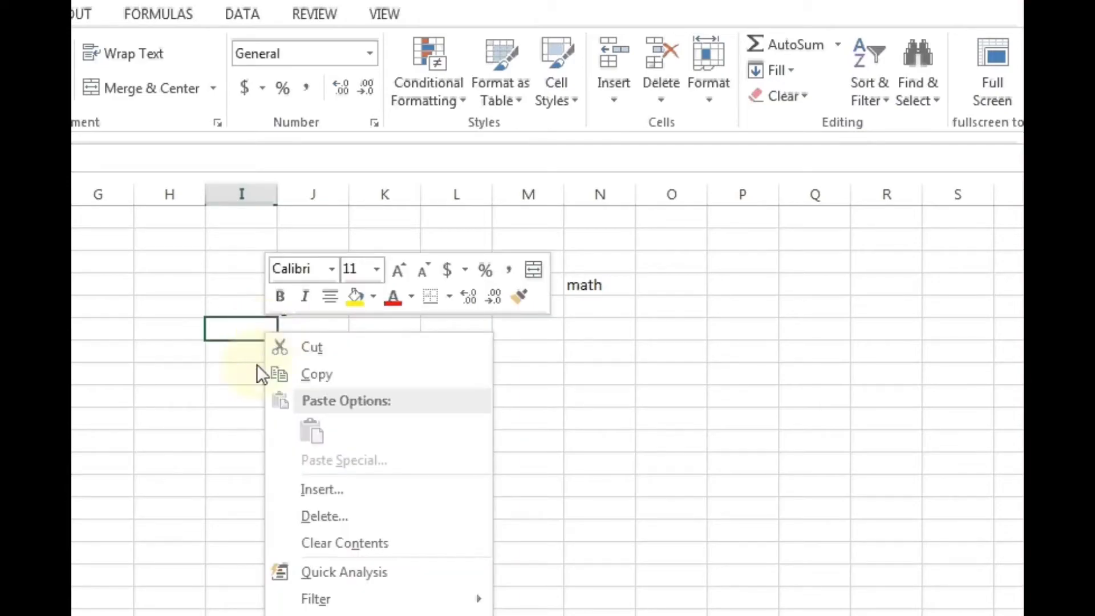
pyautogui.click(354, 489)
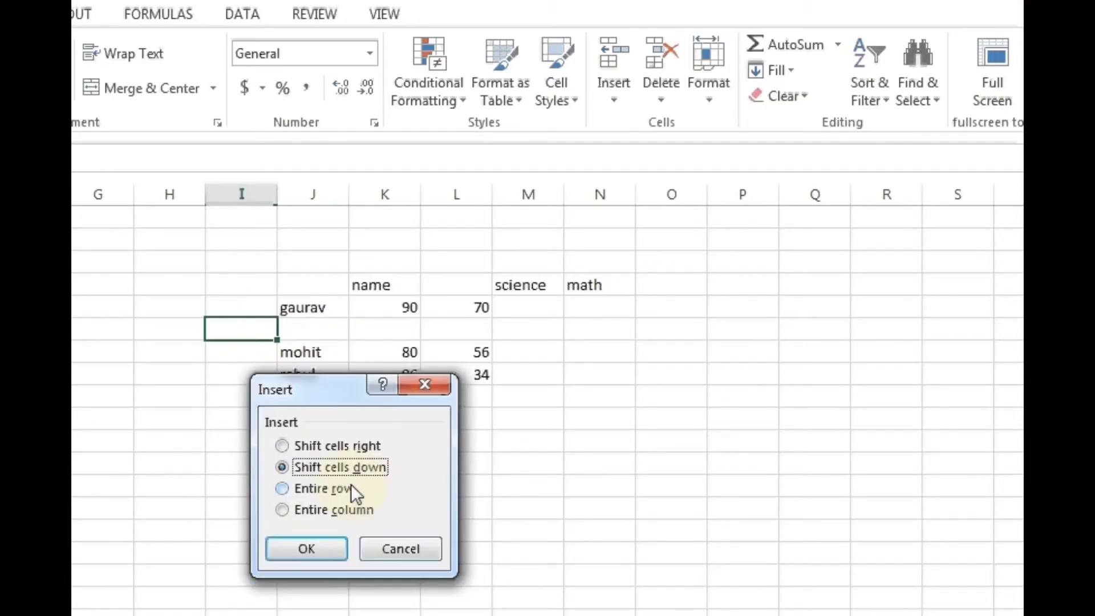
pyautogui.click(422, 400)
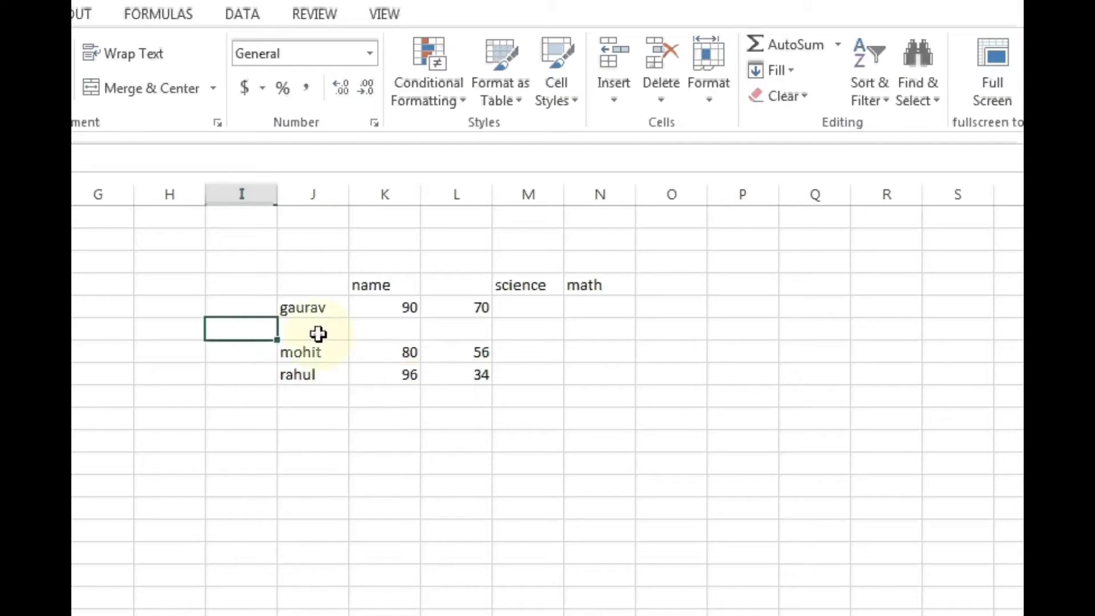
# - Insert a blank sheet column at column J, before the column of student names
pyautogui.click(290, 263)
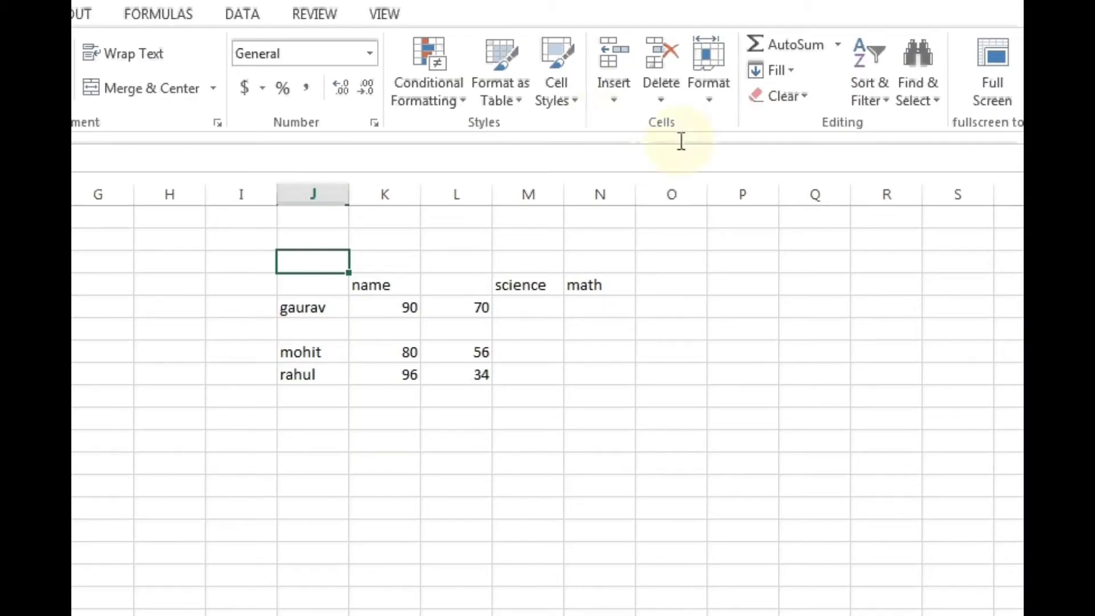
pyautogui.click(634, 103)
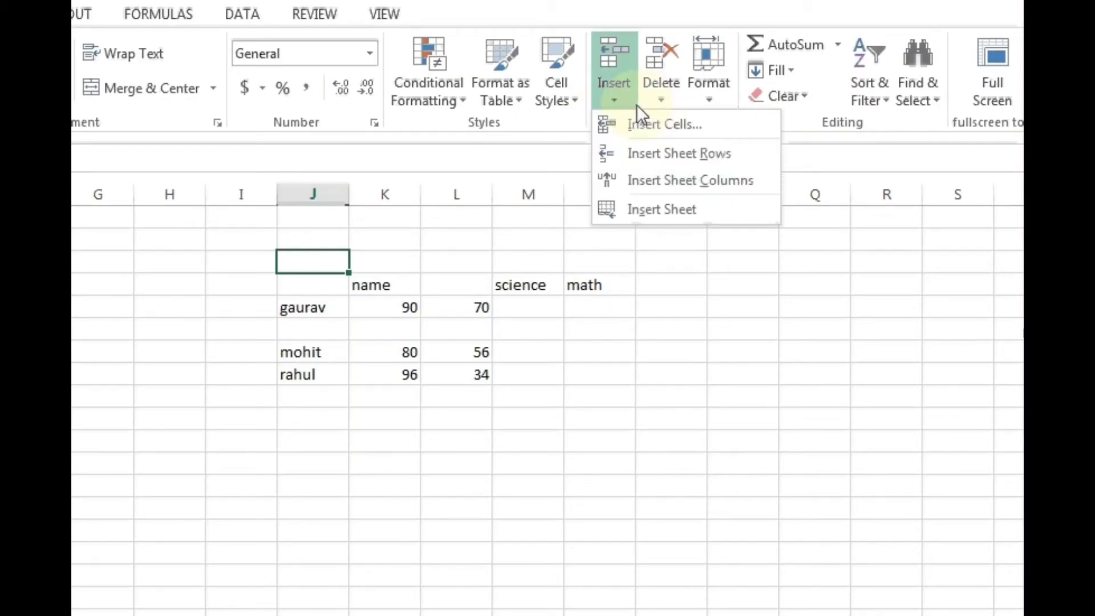
pyautogui.click(707, 179)
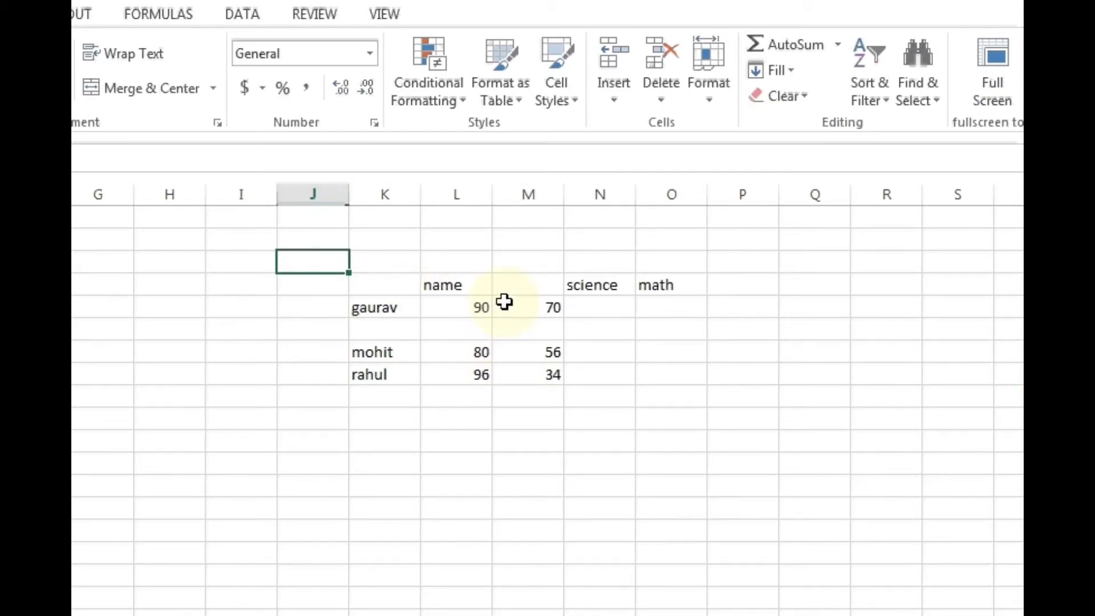
# - Insert an entire column at column M, starting from the blank cell between the "name" and "science" headers
pyautogui.click(501, 290)
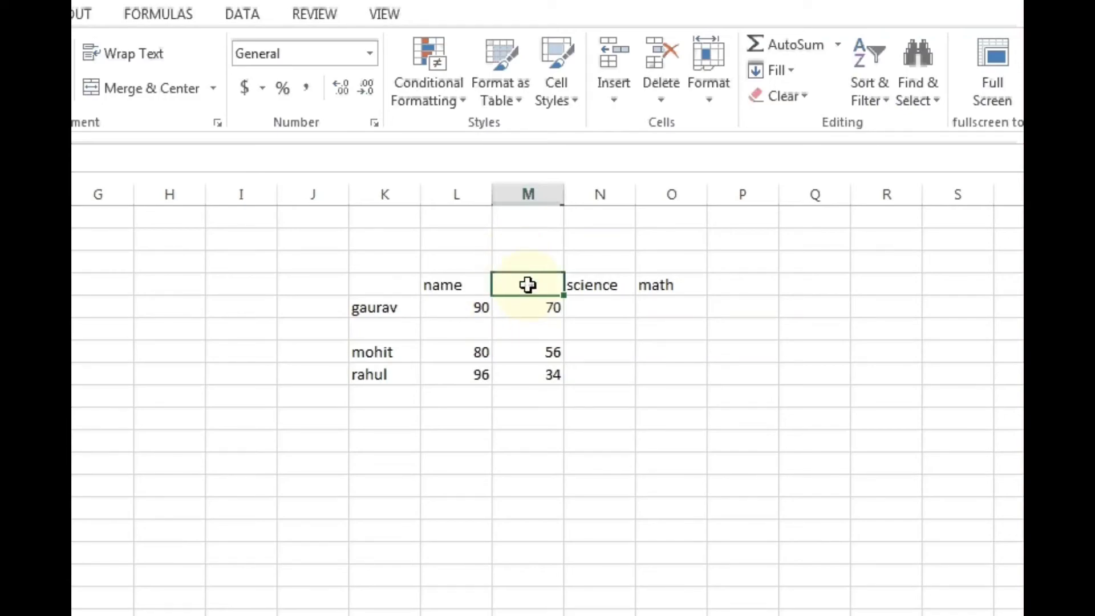
pyautogui.rightClick(526, 285)
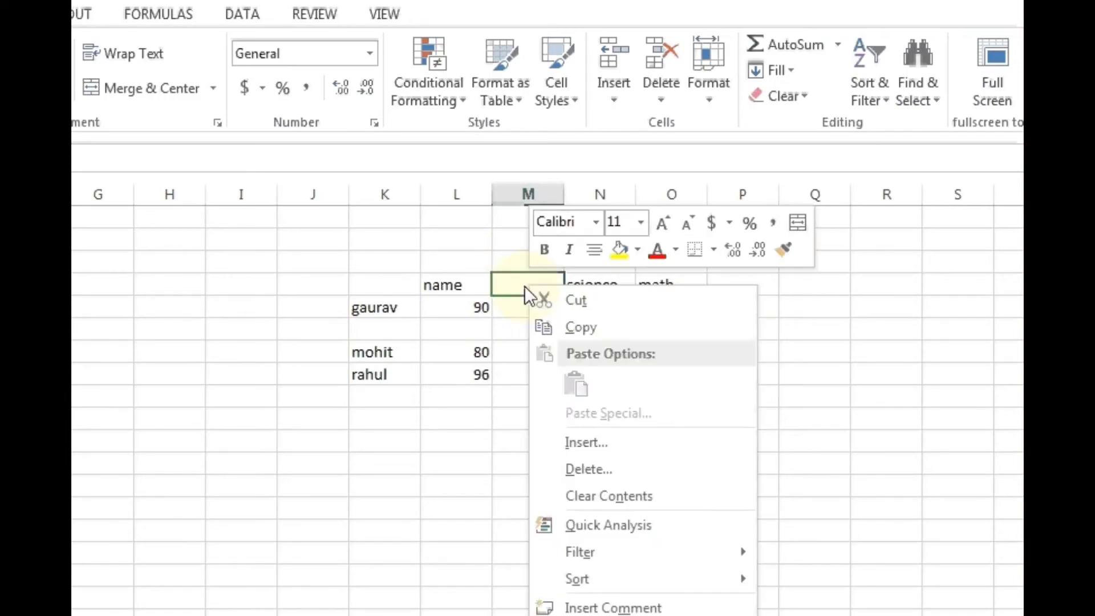
pyautogui.click(620, 447)
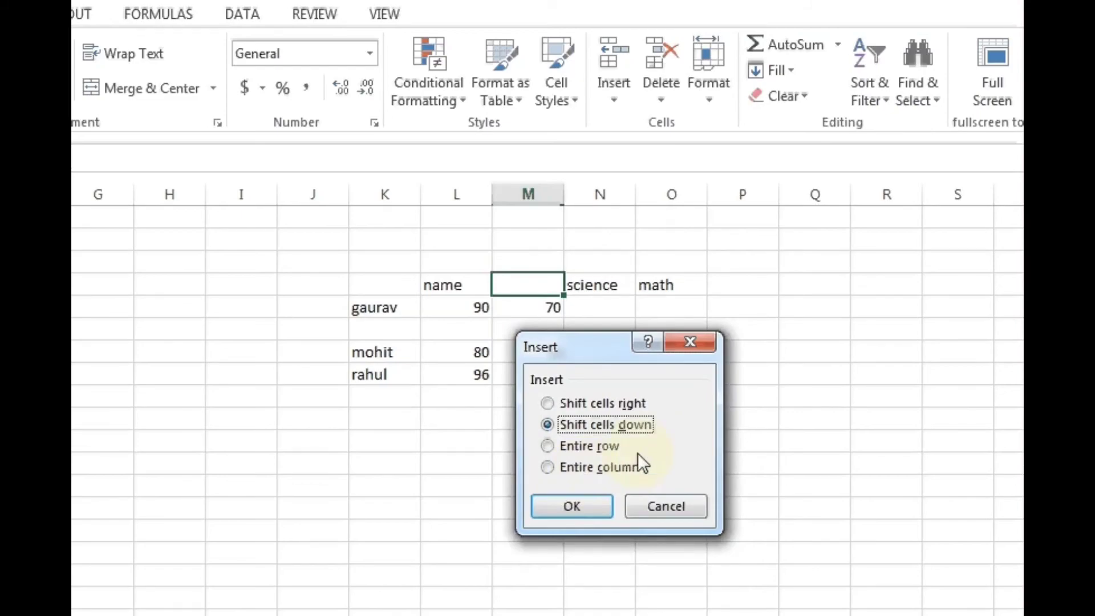
pyautogui.click(567, 469)
pyautogui.click(582, 505)
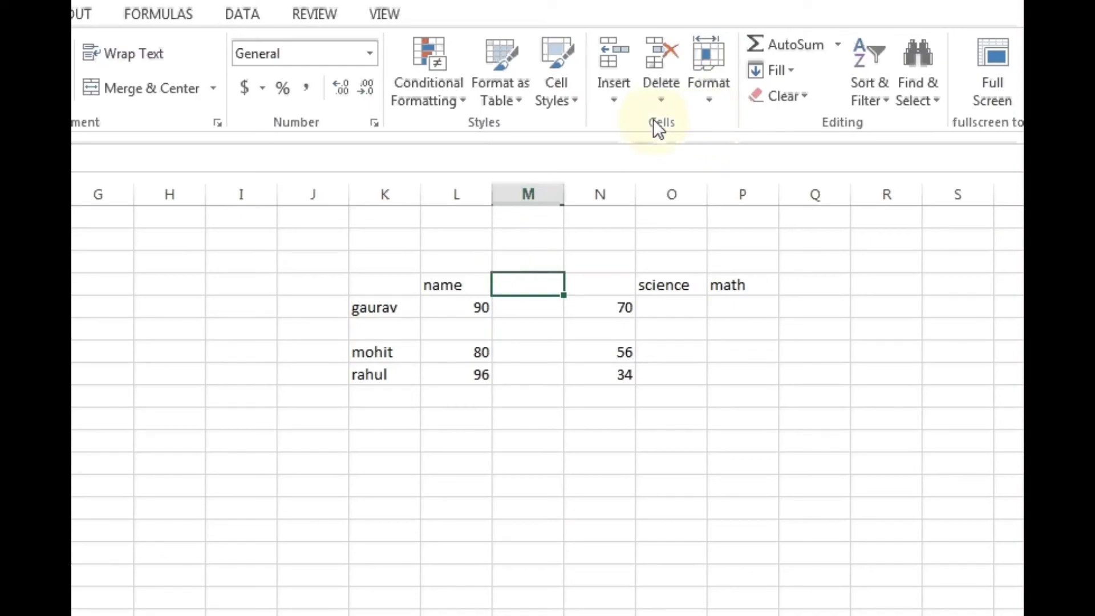
# - Insert a new worksheet into the workbook and select a cell in its column K
pyautogui.click(614, 97)
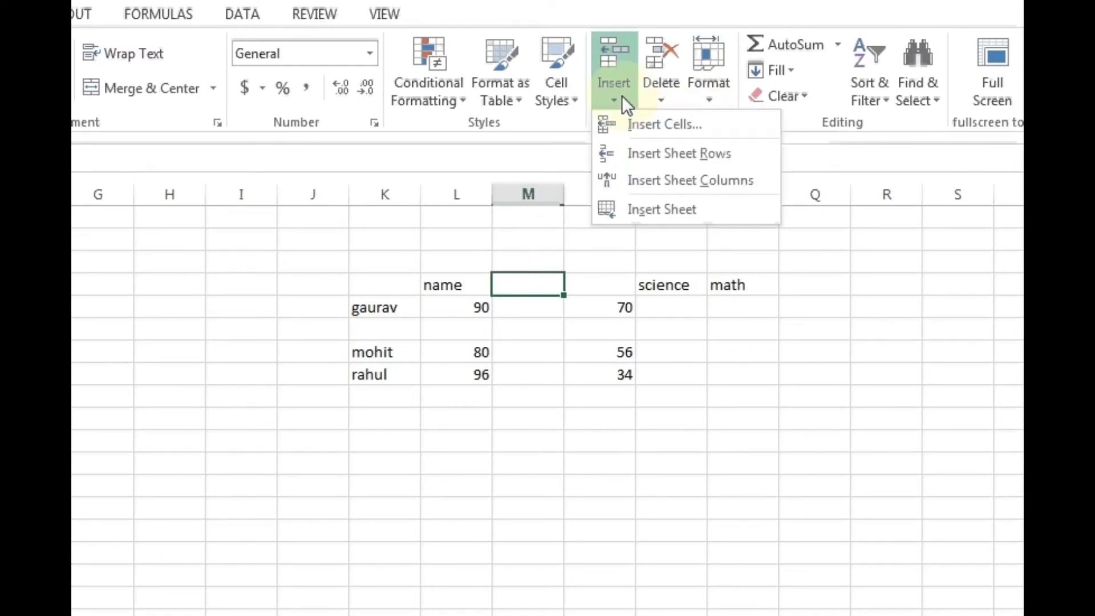
pyautogui.click(685, 212)
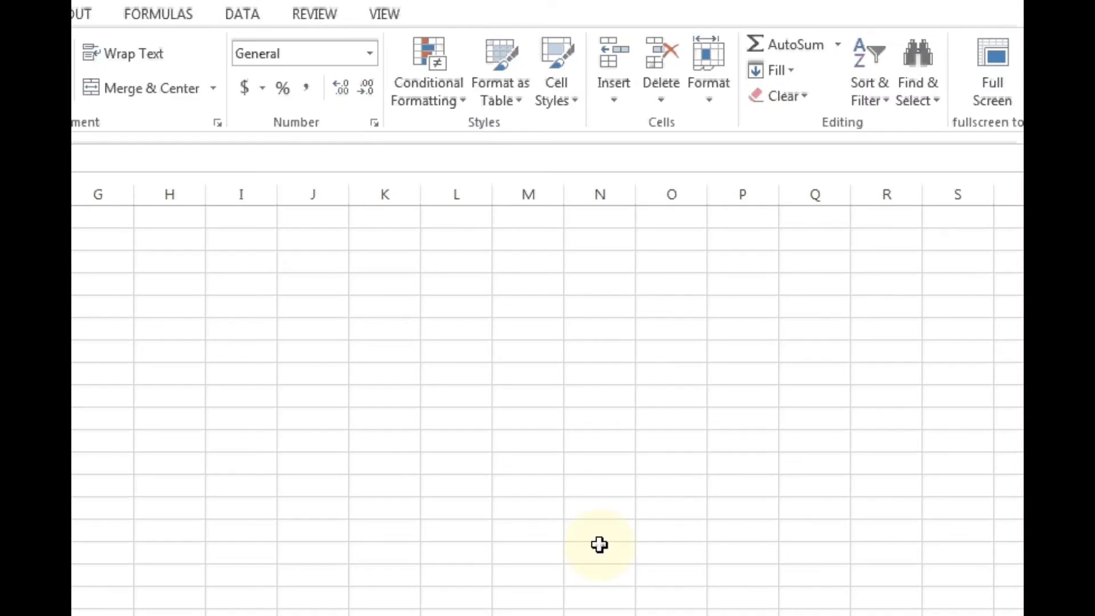
pyautogui.click(355, 313)
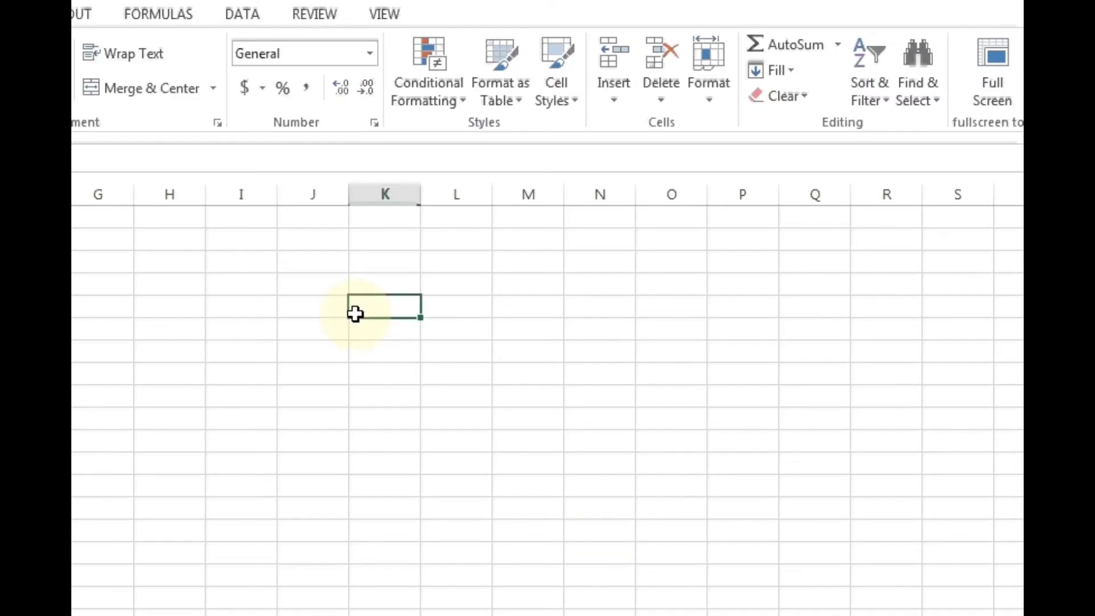